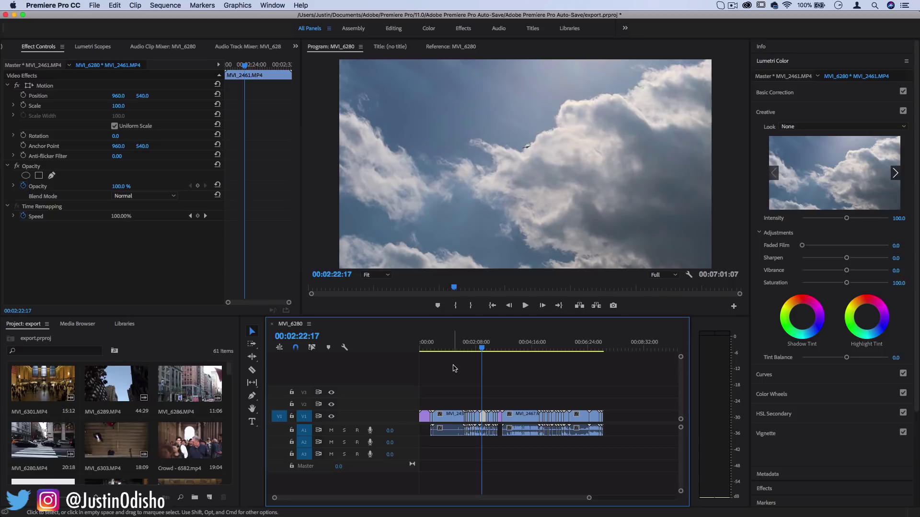
Zoom the timeline and pull the playhead back to 00:02:21:09.
scroll(455, 381, "up", 5, "alt")
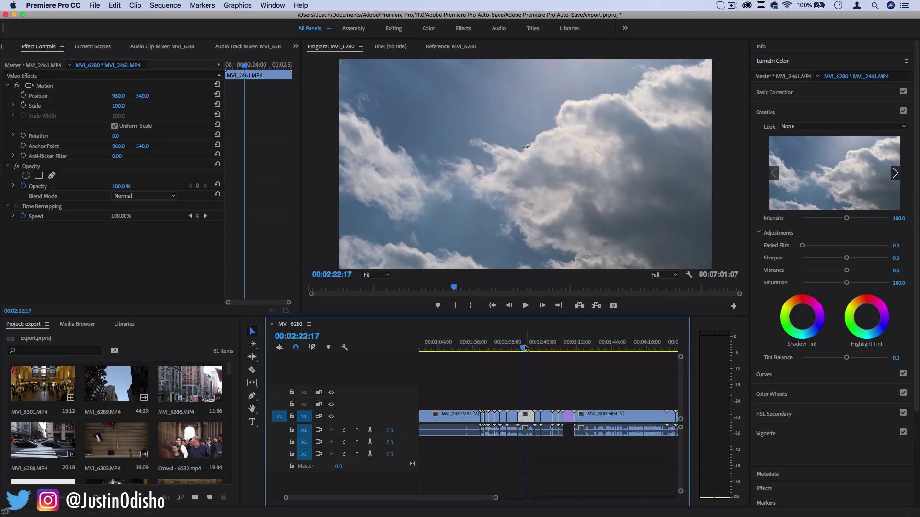
left_click_drag(526, 347, 522, 348)
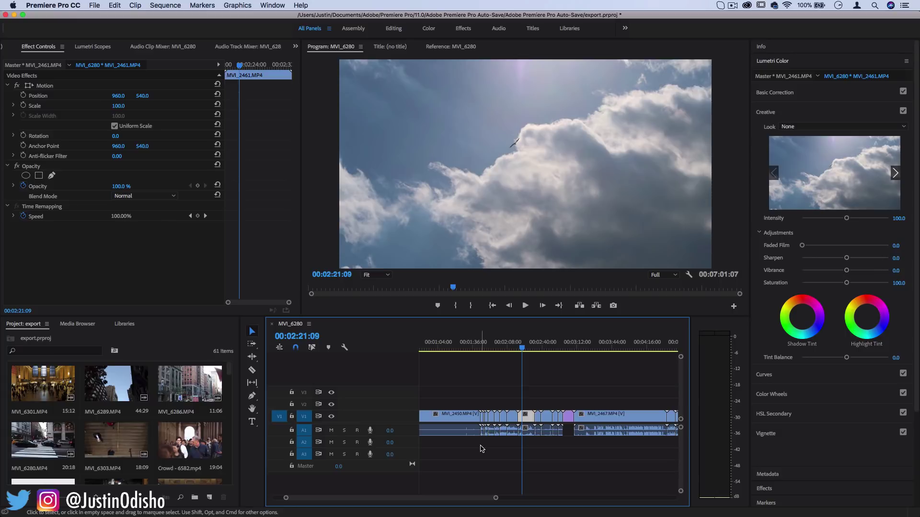
Deselect the clip and bring up the File > Export submenu.
left_click(468, 379)
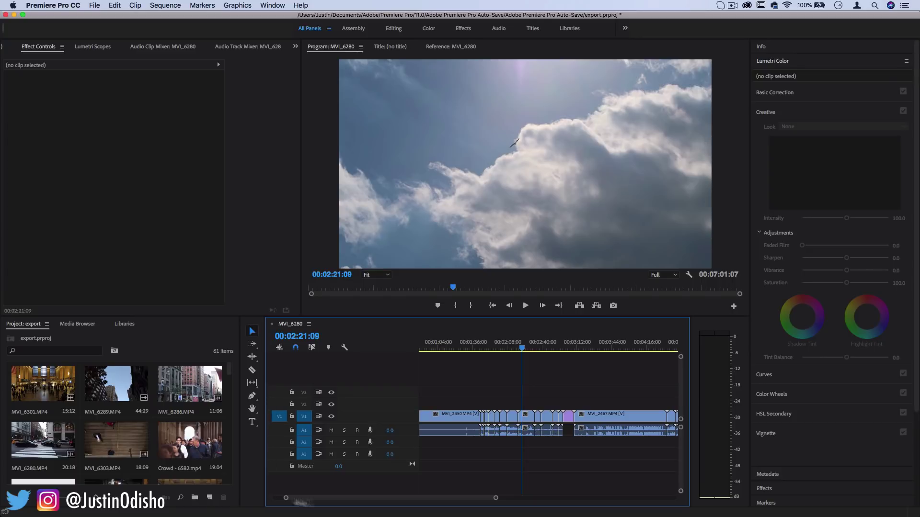
left_click(95, 4)
mouse_move(143, 262)
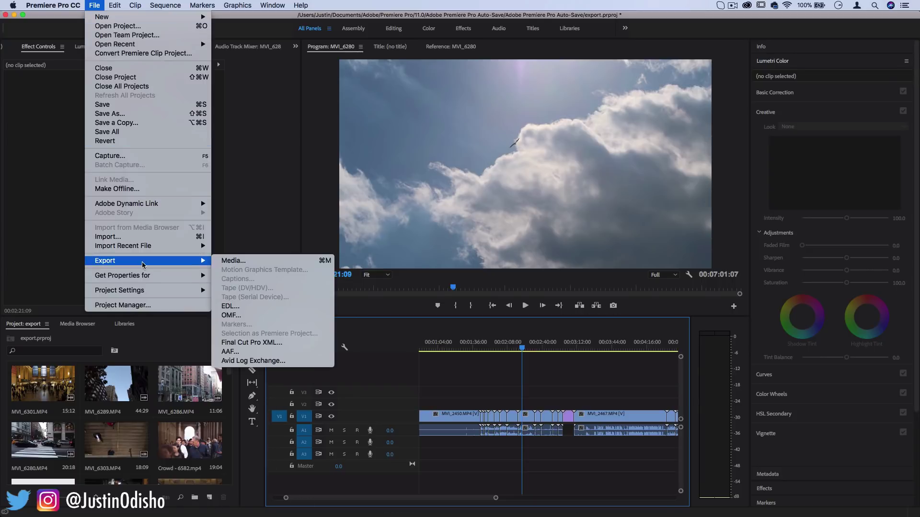
Open Export > Media, preview a later frame, and try the Source Range options.
left_click(226, 261)
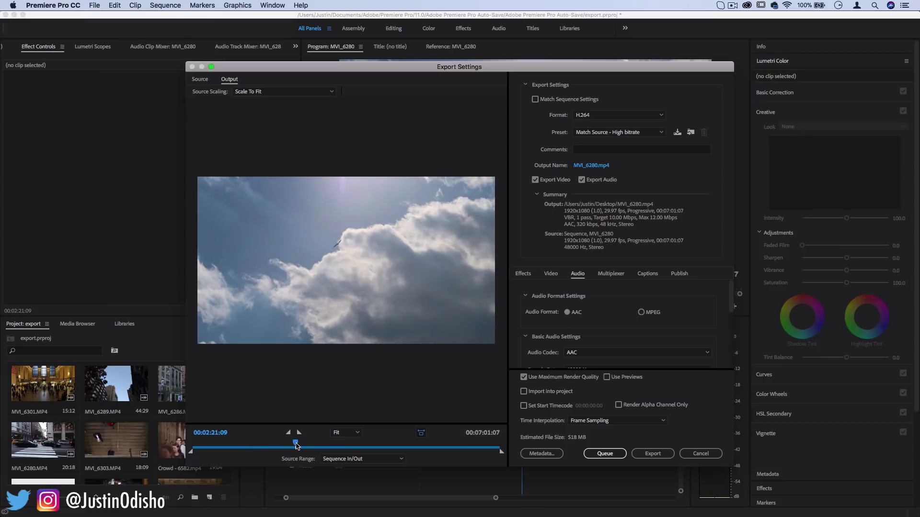
left_click_drag(296, 446, 500, 442)
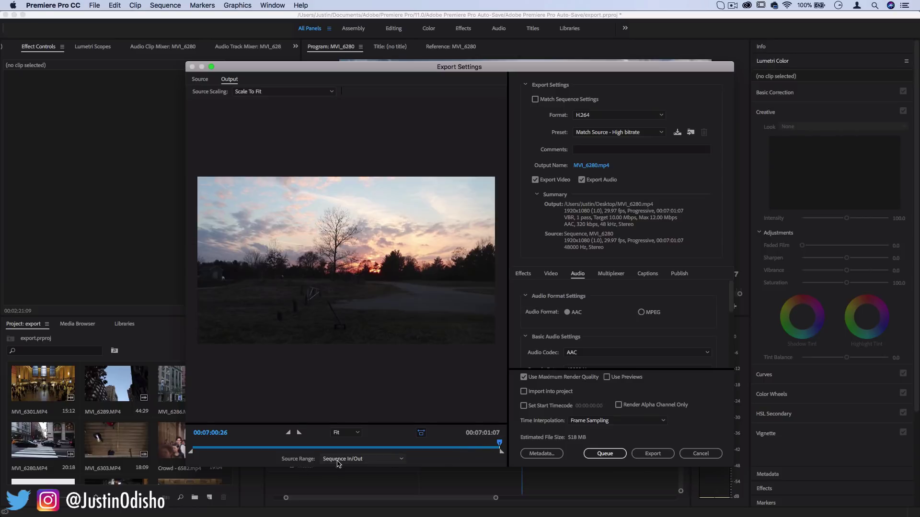
left_click(362, 460)
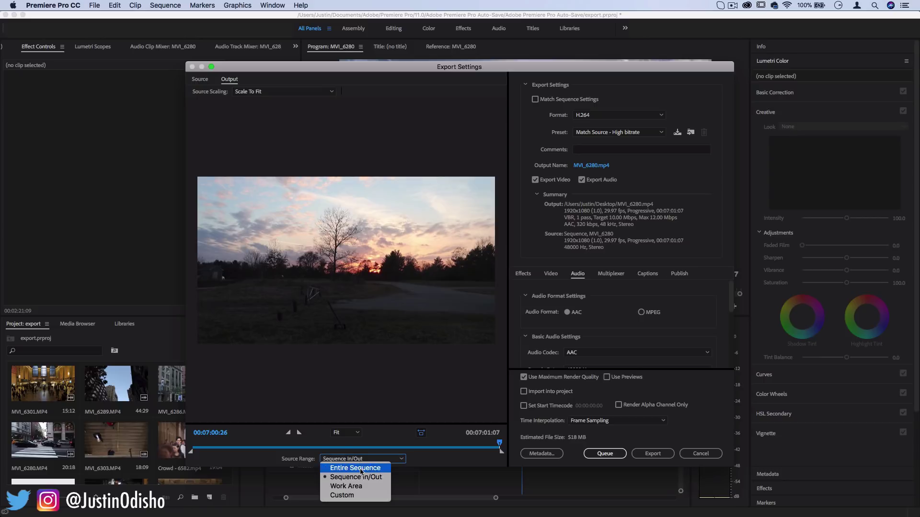
left_click(360, 469)
left_click(365, 461)
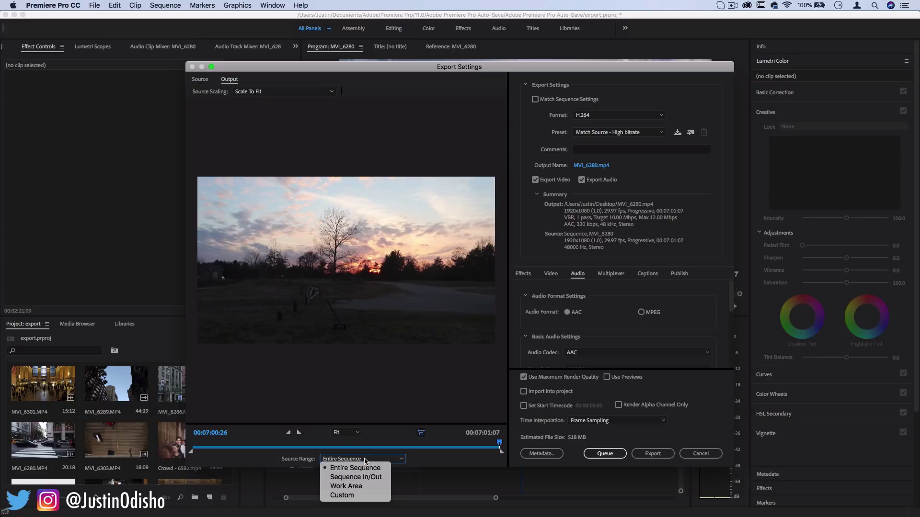
key("Escape")
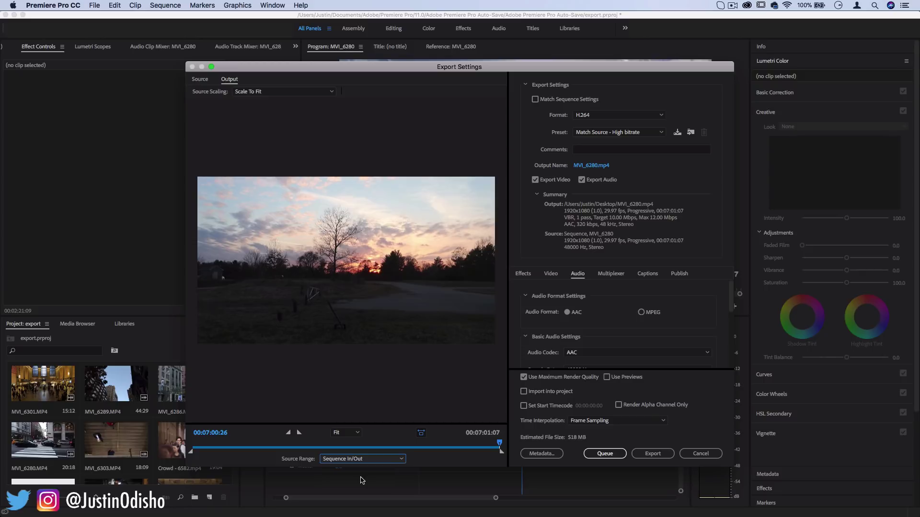
Trim the export to a custom 00:00:28:25 range, estimated at 35 MB.
left_click(299, 433)
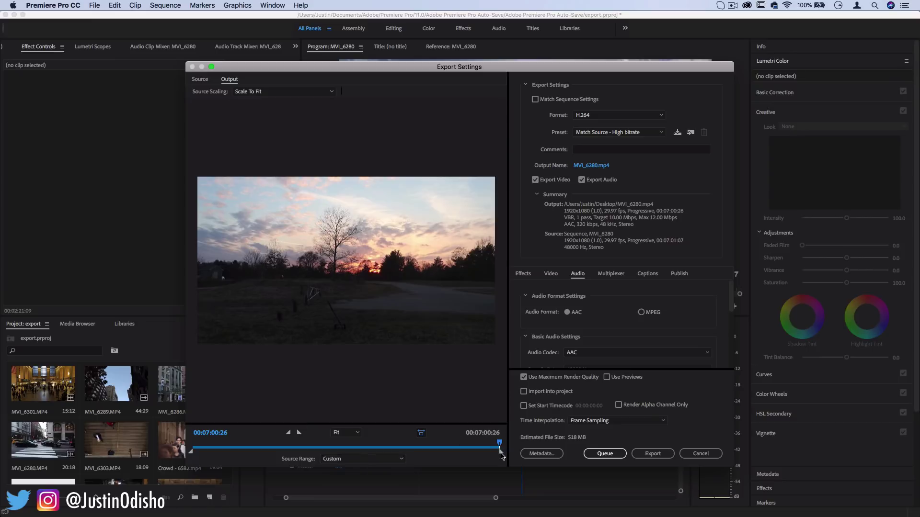
left_click_drag(500, 451, 407, 451)
left_click_drag(190, 452, 384, 454)
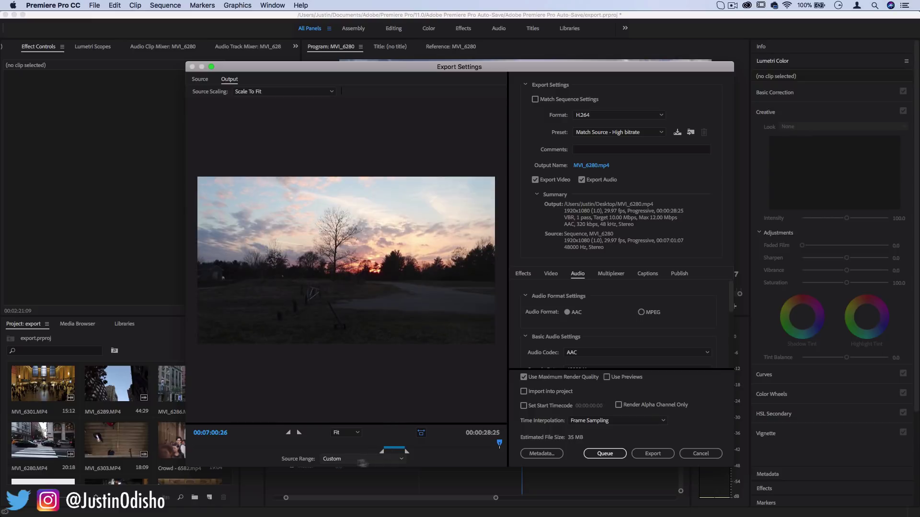
Cancel Export Settings, zoom the timeline out, and save the project.
left_click(702, 456)
key("minus")
key("minus")
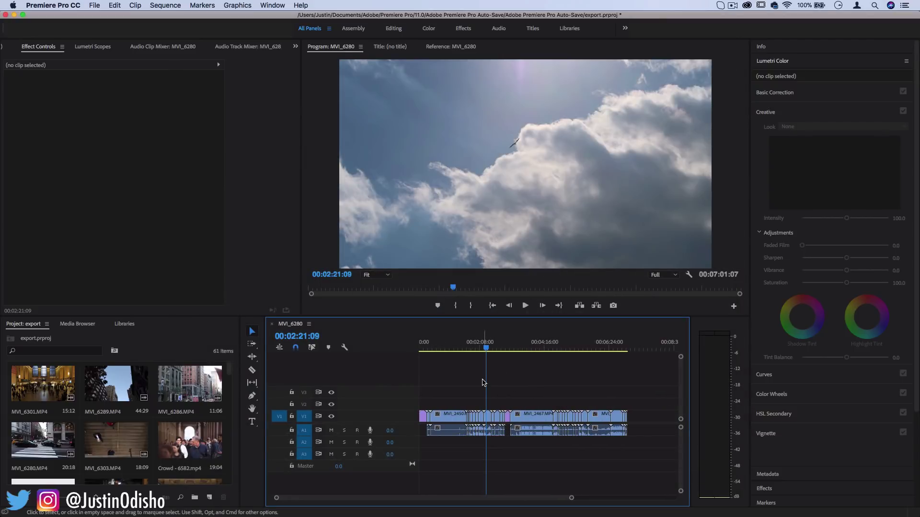
key("super+s")
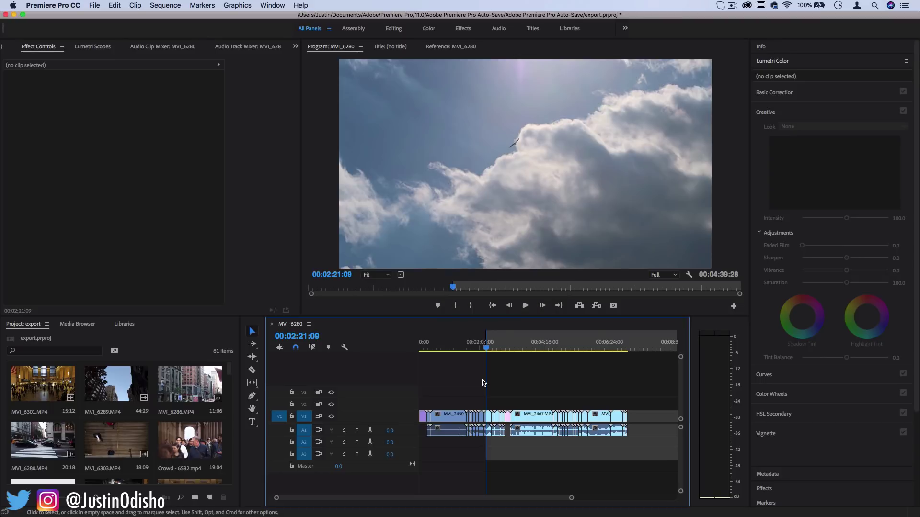
Mark the sequence out point at 00:03:03:16, giving a 00:00:42:08 In/Out range.
left_click(508, 348)
key("o")
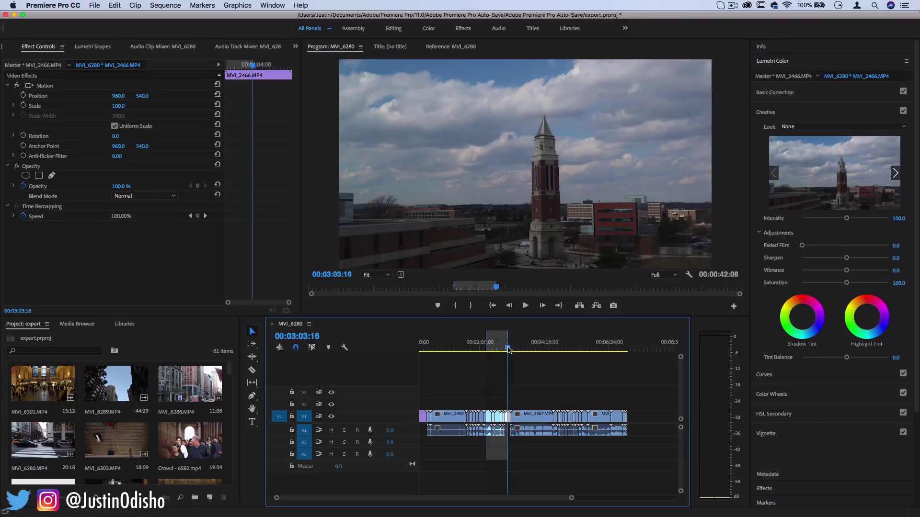
key("=")
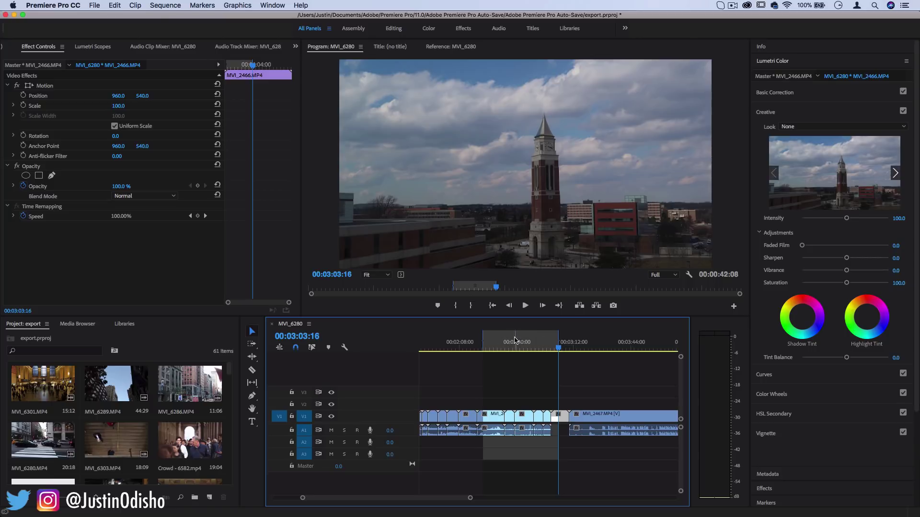
left_click(95, 6)
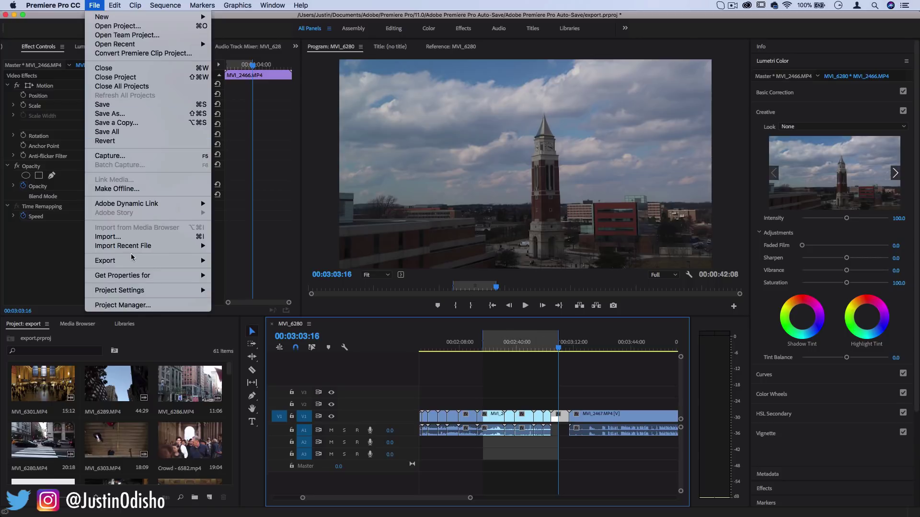
Reopen Export Settings with Source Range set to Entire Sequence (00:07:01:07, about 518 MB).
mouse_move(199, 262)
left_click(240, 261)
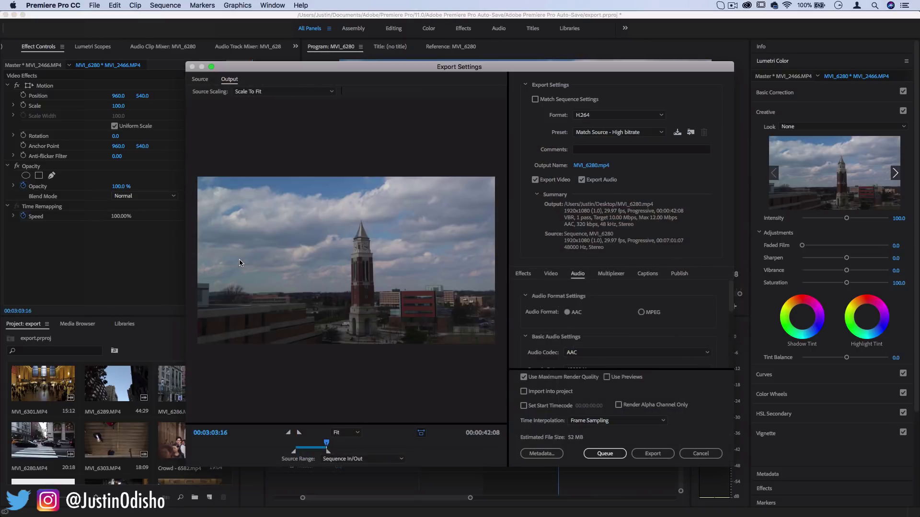
left_click(372, 459)
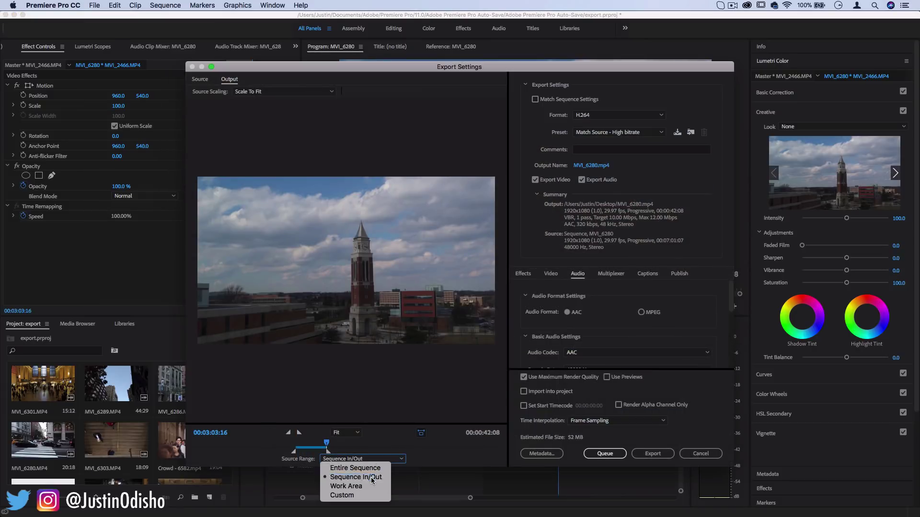
left_click(387, 463)
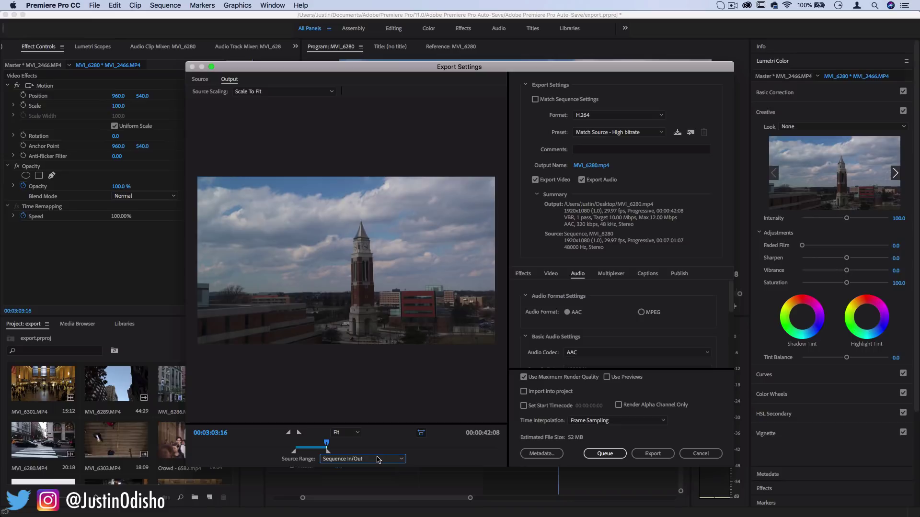
left_click(384, 458)
left_click(379, 469)
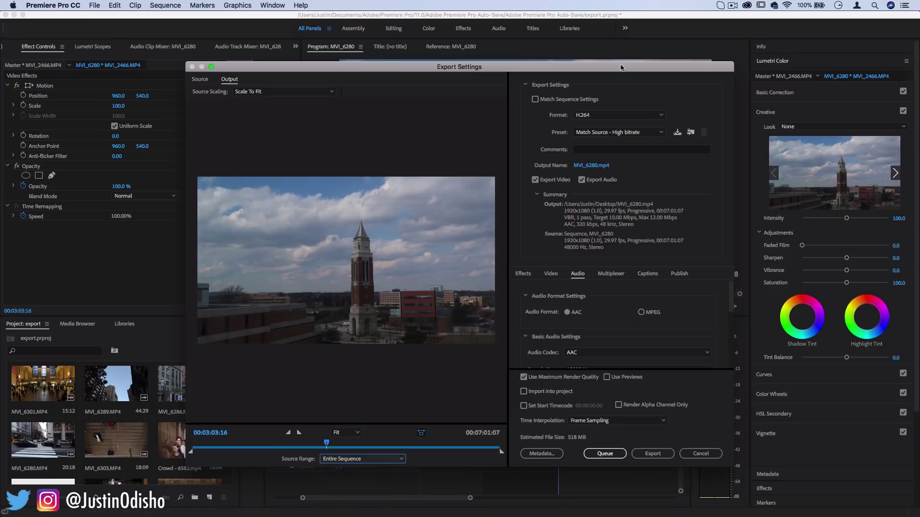
left_click_drag(622, 68, 412, 71)
Move the Export Settings window back and browse the Format list, keeping H.264.
scroll(630, 403, "down", 5)
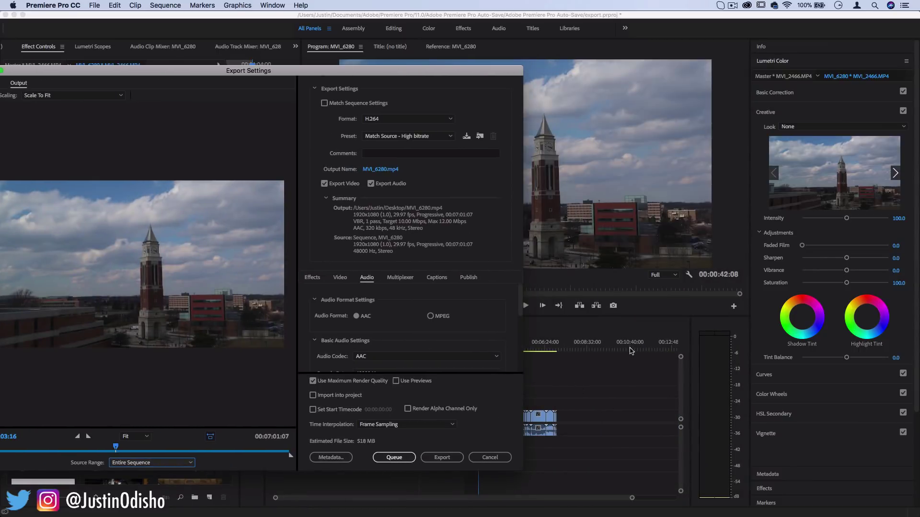
left_click_drag(243, 73, 475, 66)
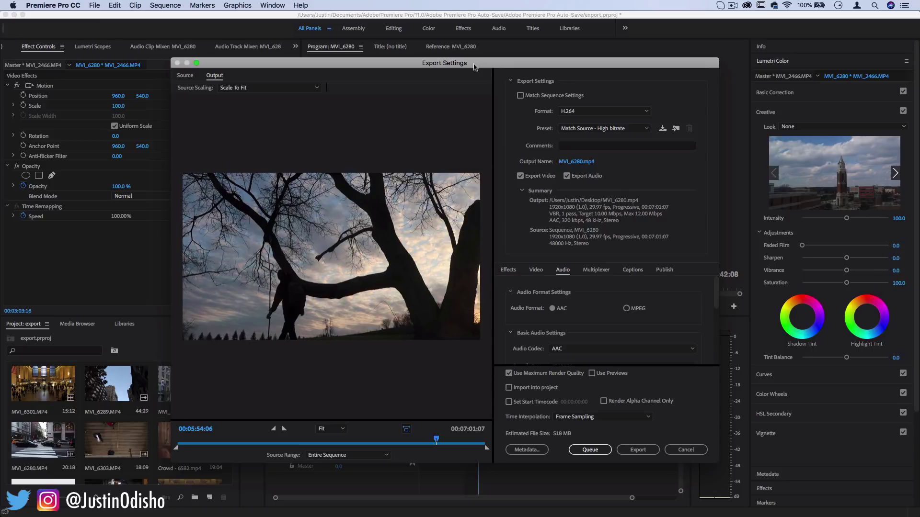
left_click(595, 113)
key("Escape")
left_click(595, 113)
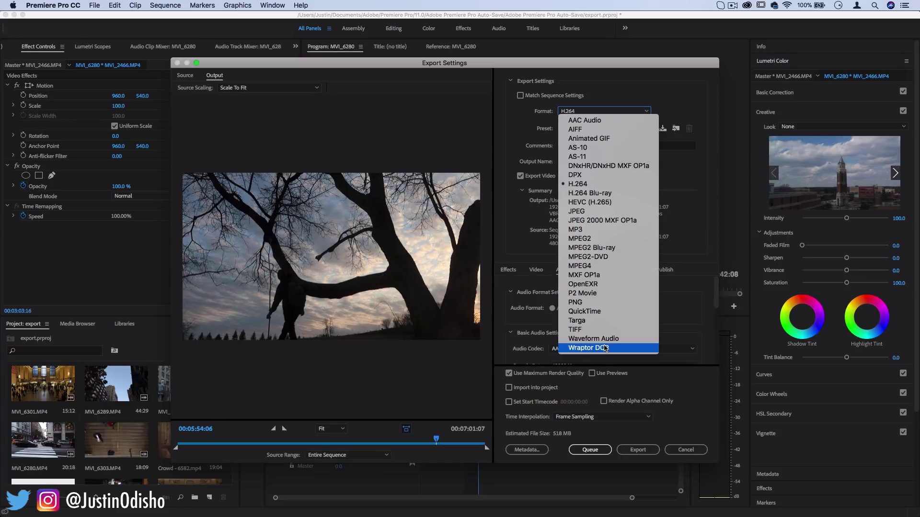
left_click(575, 185)
left_click(590, 115)
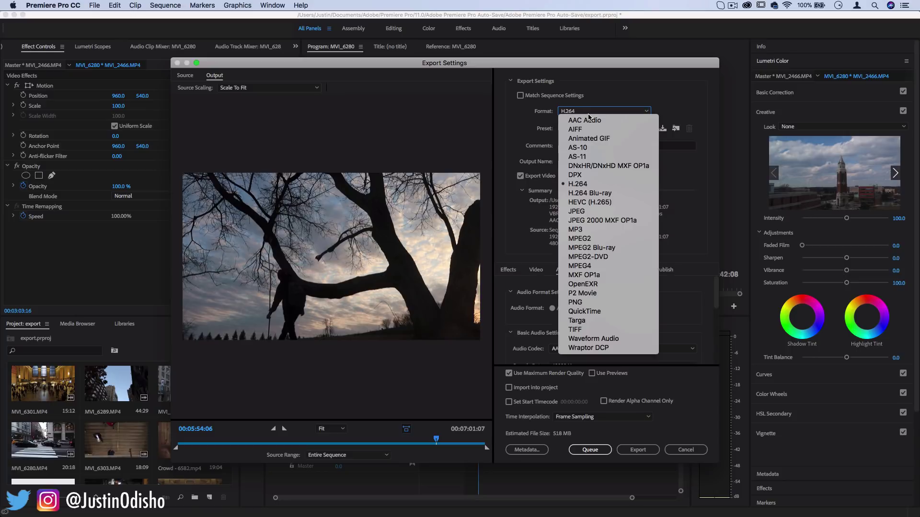
Keep H.264 and choose the YouTube 1080p HD preset, raising bitrate to 16 Mbps.
left_click(593, 185)
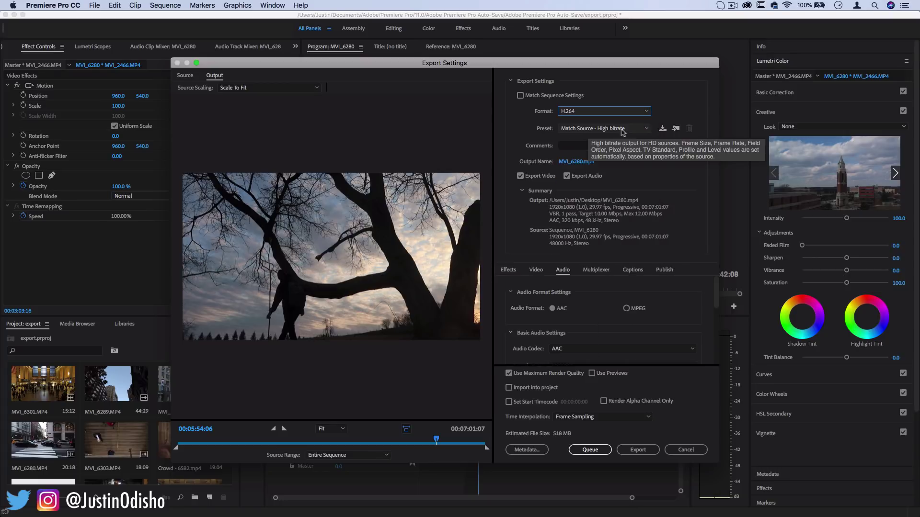
left_click(585, 129)
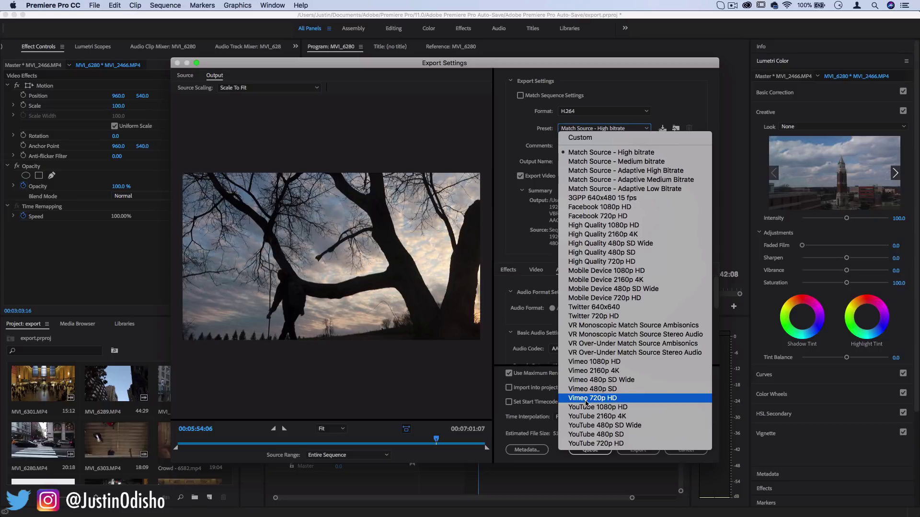
left_click(622, 408)
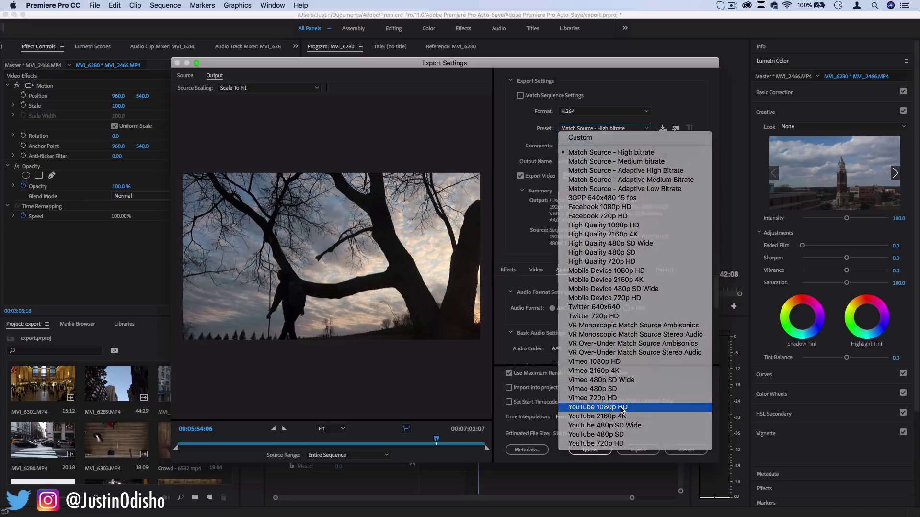
scroll(600, 348, "down", 5)
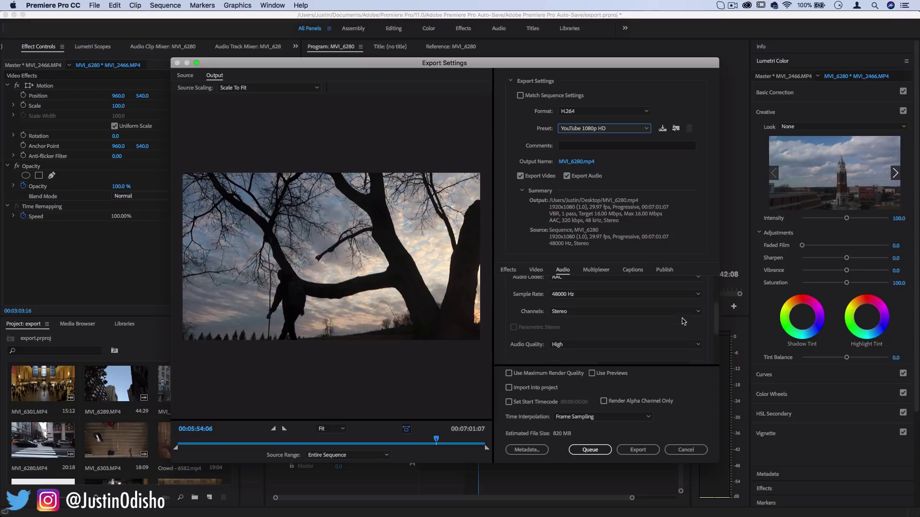
scroll(600, 348, "down", 1)
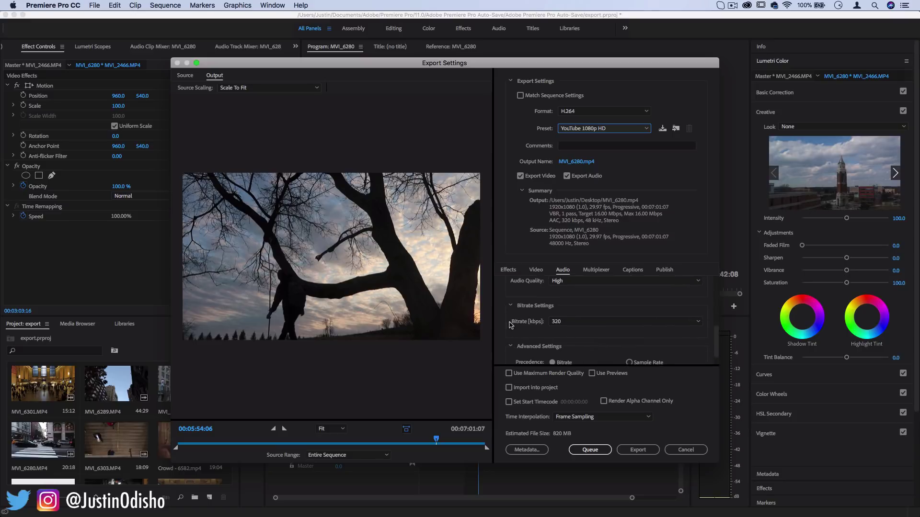
scroll(511, 326, "up", 3)
scroll(512, 326, "up", 6)
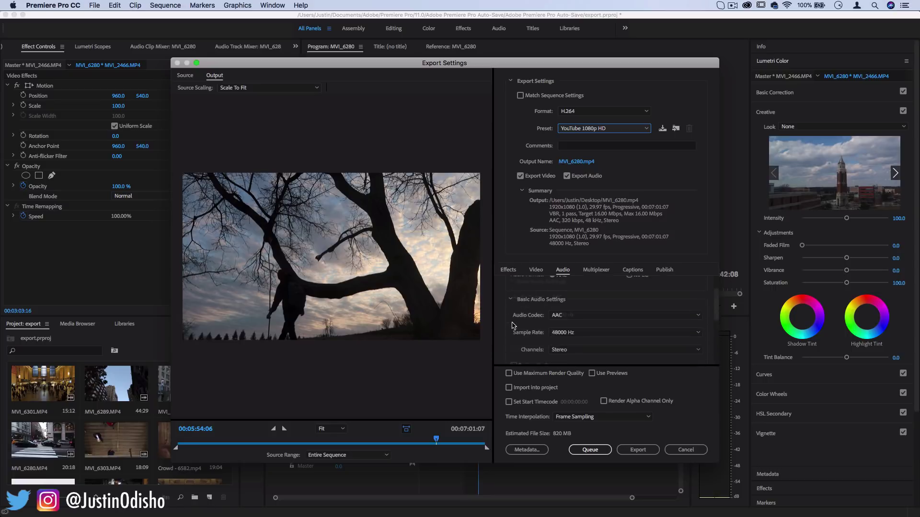
scroll(512, 326, "down", 9)
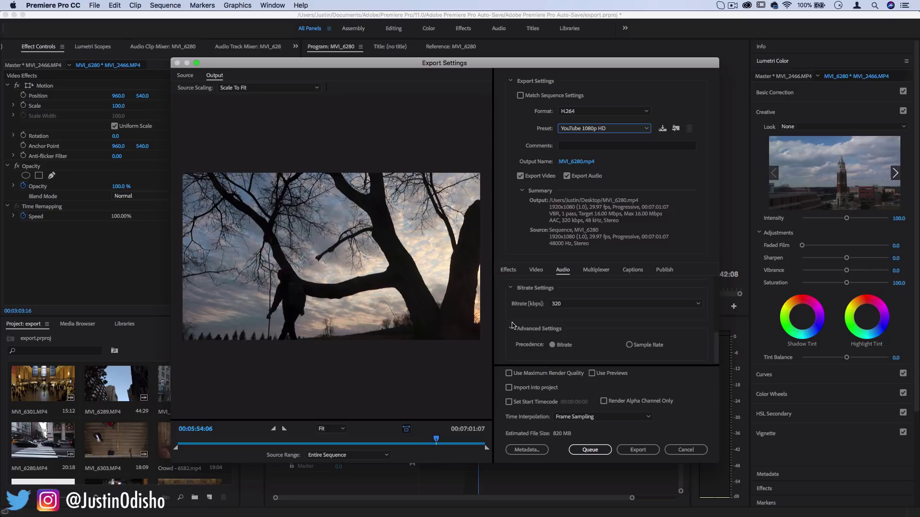
Try the High Quality 1080p HD preset, then return to YouTube 1080p HD.
left_click(601, 130)
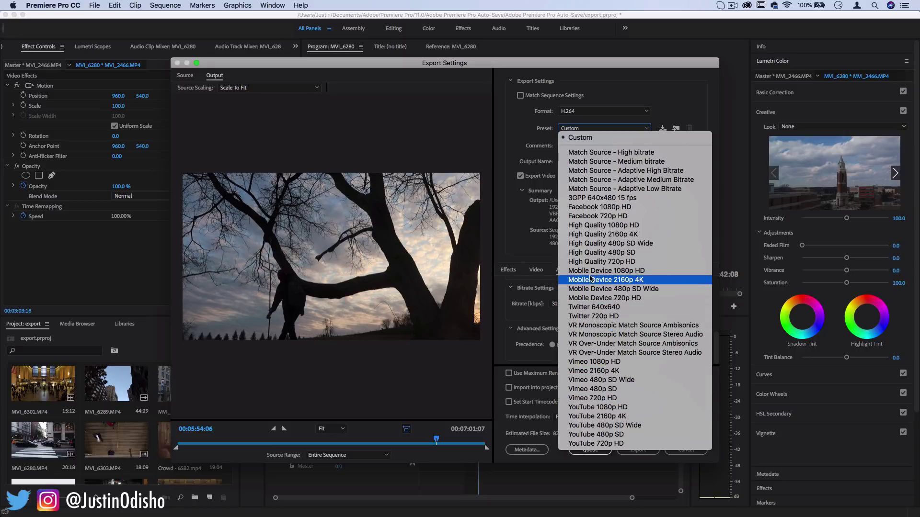
left_click(594, 226)
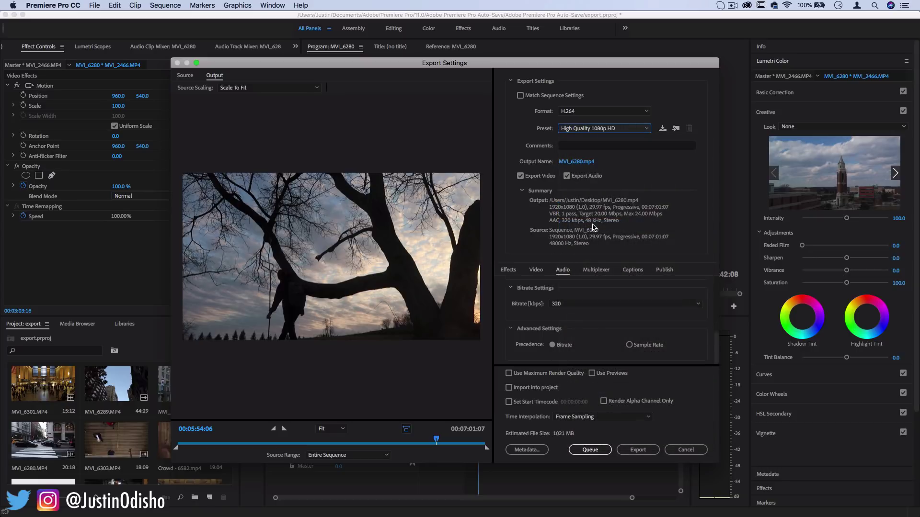
left_click(588, 130)
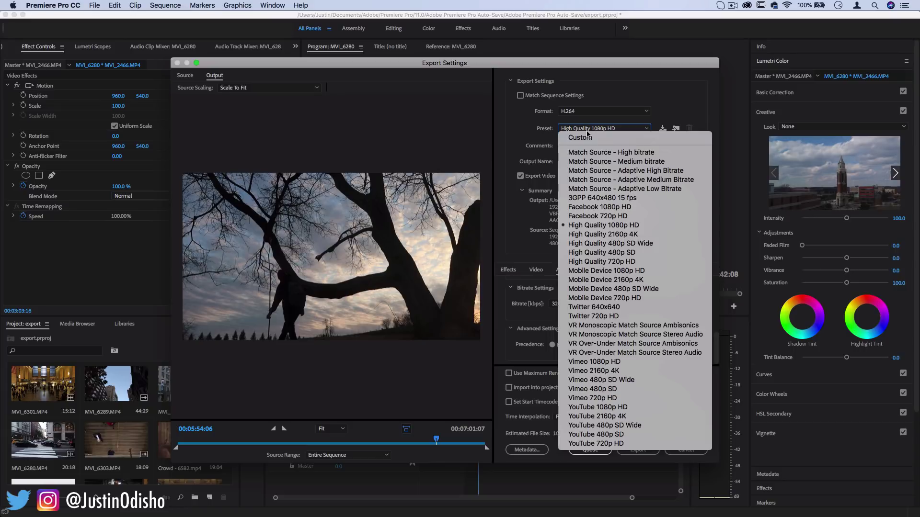
left_click(607, 407)
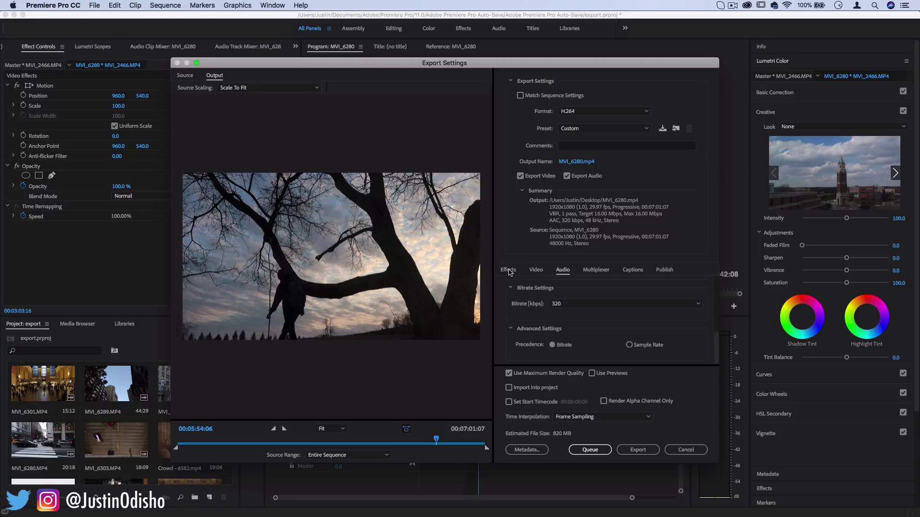
Look through the Effects, Video and Captions tabs of the export settings.
left_click(508, 271)
left_click(535, 271)
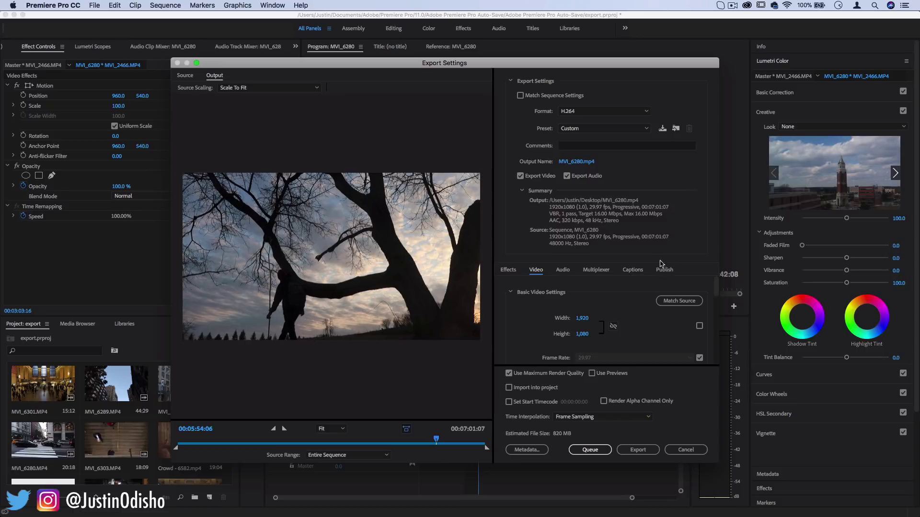
left_click(633, 271)
left_click(512, 271)
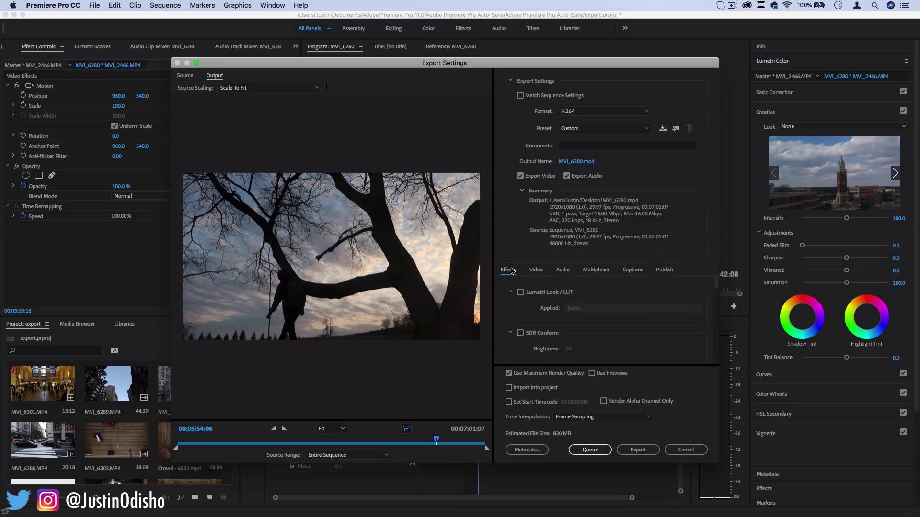
scroll(707, 287, "down", 2)
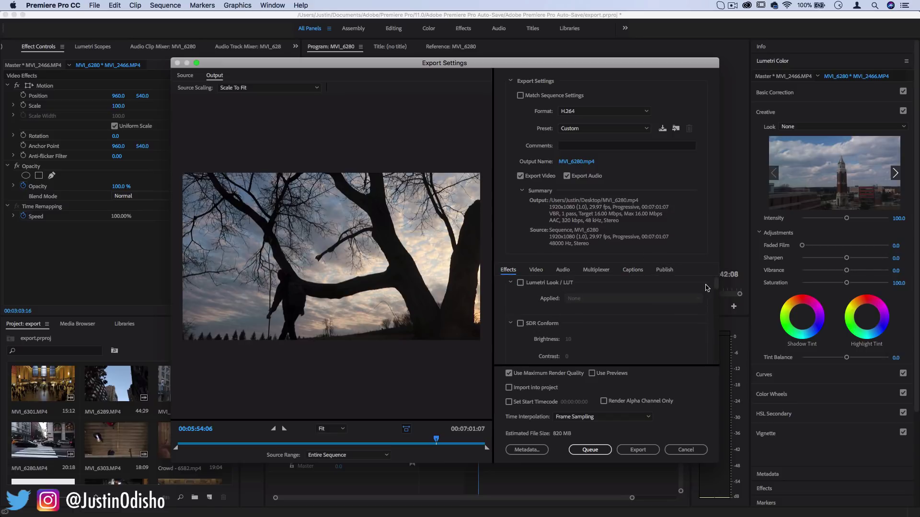
scroll(707, 288, "up", 2)
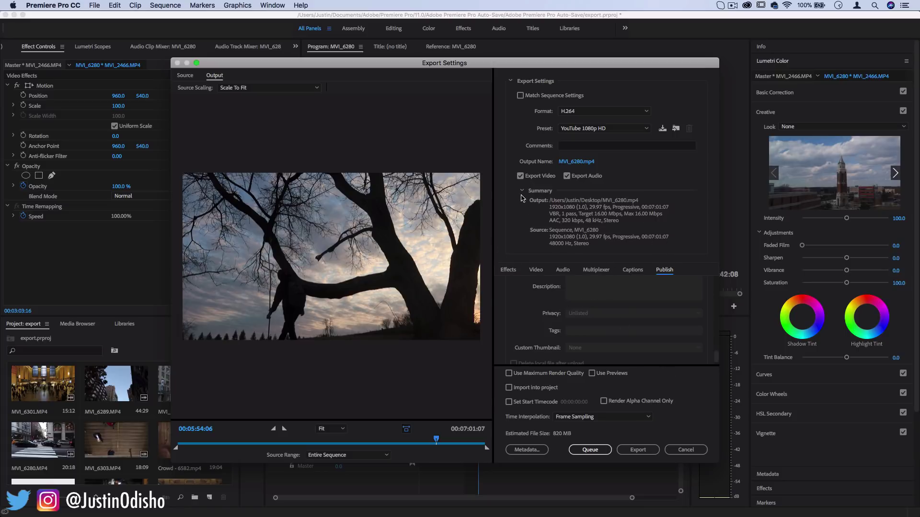
Confirm the YouTube 1080p HD preset, start the export, and cancel the encode at 2%.
left_click(593, 131)
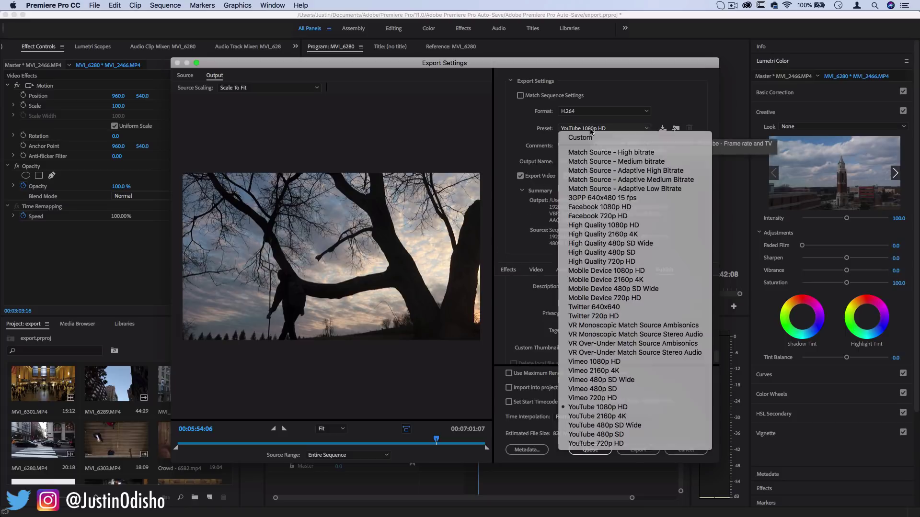
left_click(597, 408)
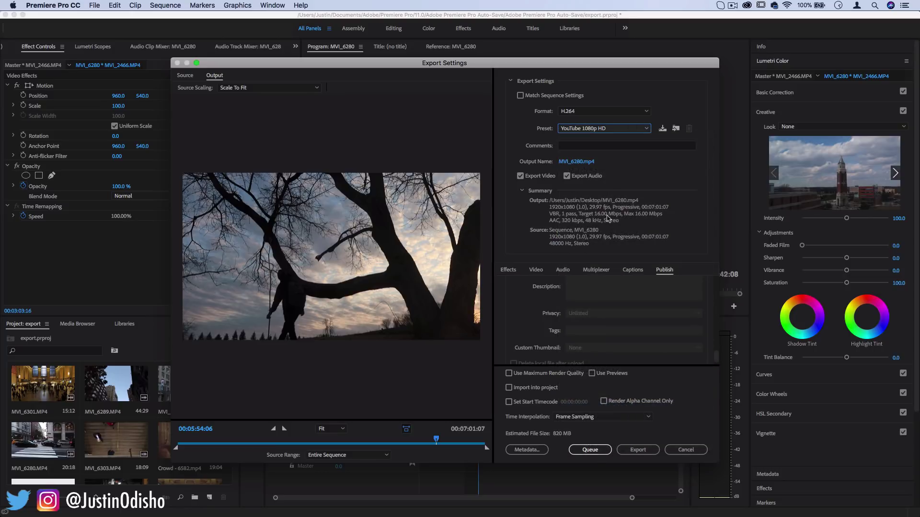
left_click(603, 133)
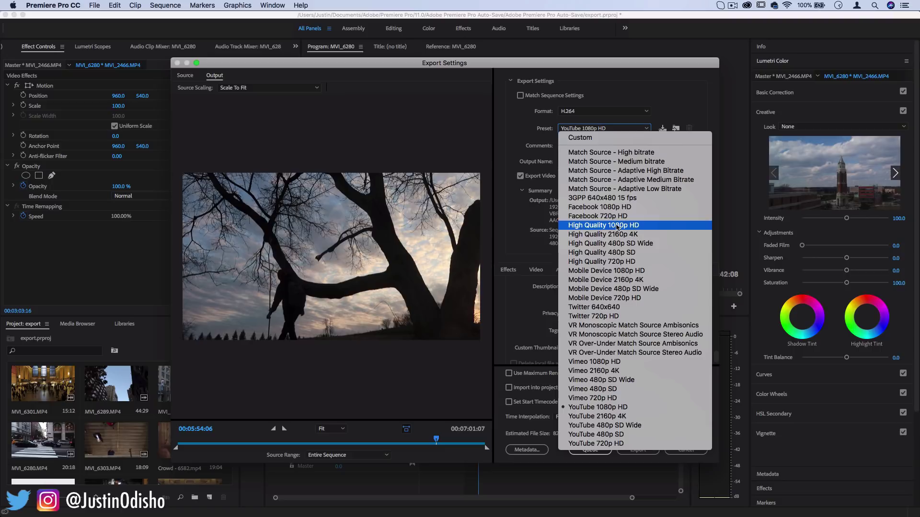
left_click(518, 130)
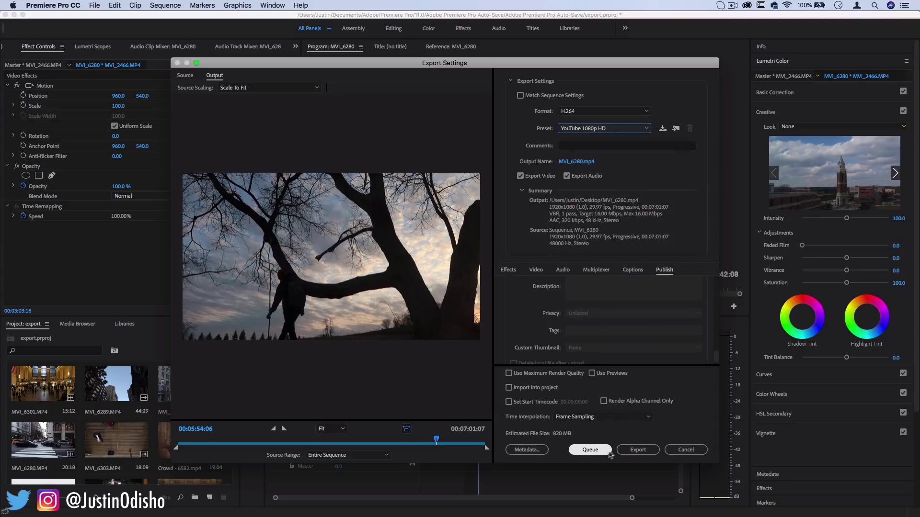
left_click(638, 452)
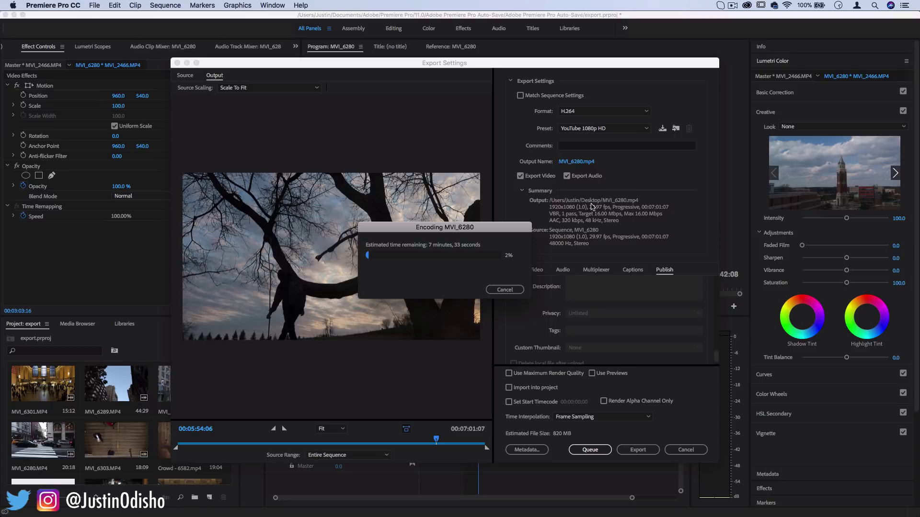
key("Escape")
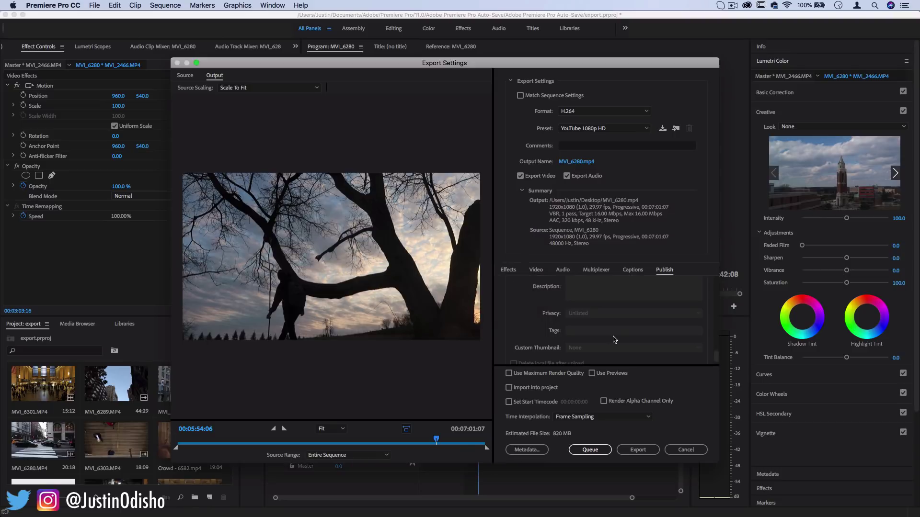
Queue MVI_6280 in Media Encoder as an H.264 YouTube 1080p HD job to the Desktop, and verify it shows Ready.
left_click(590, 450)
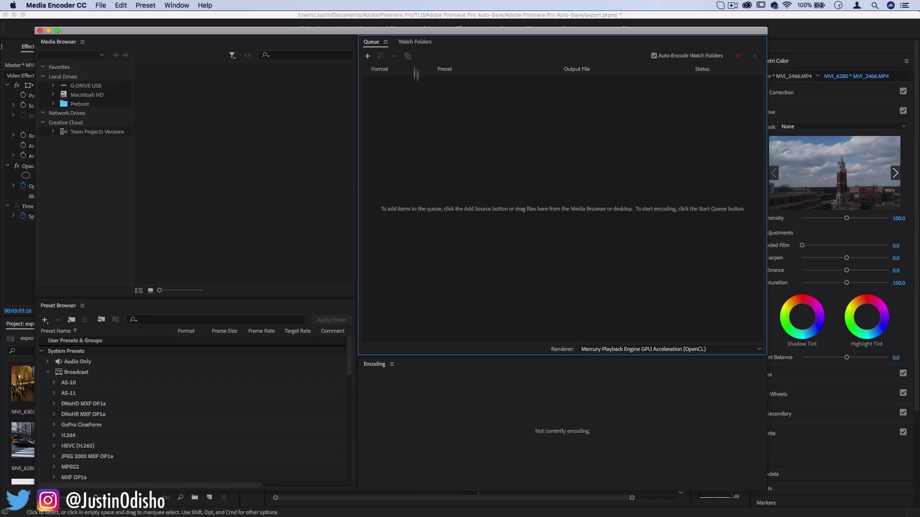
left_click_drag(434, 32, 457, 38)
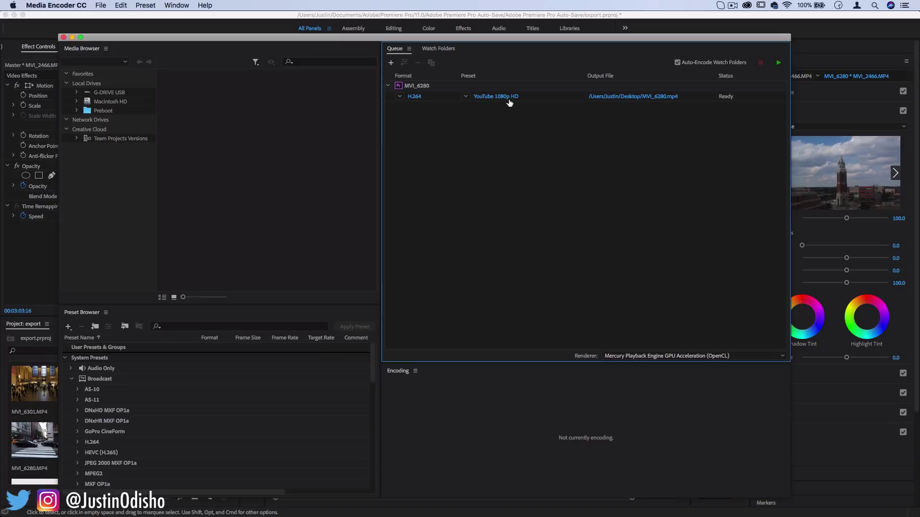
mouse_move(489, 97)
left_click_drag(407, 37, 431, 34)
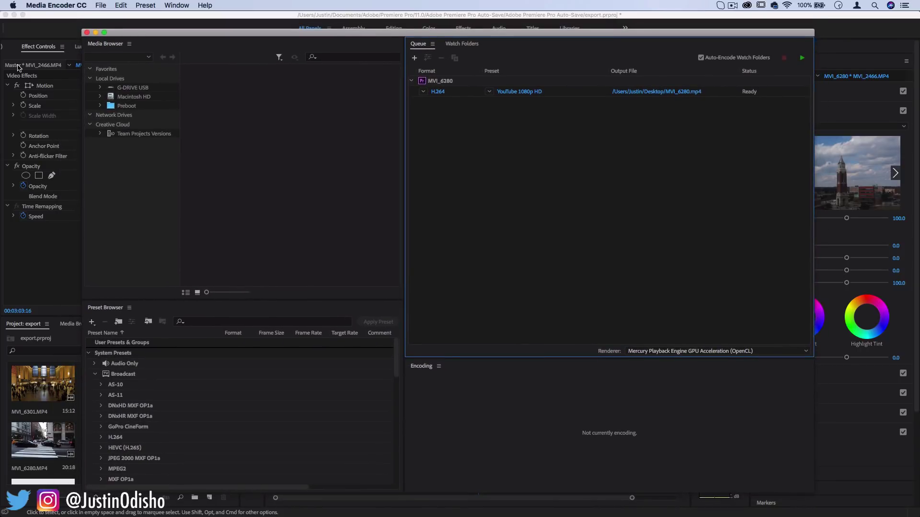
Close Media Encoder, deselect the timeline clip, and reopen Export Settings via File > Export > Media.
left_click(87, 33)
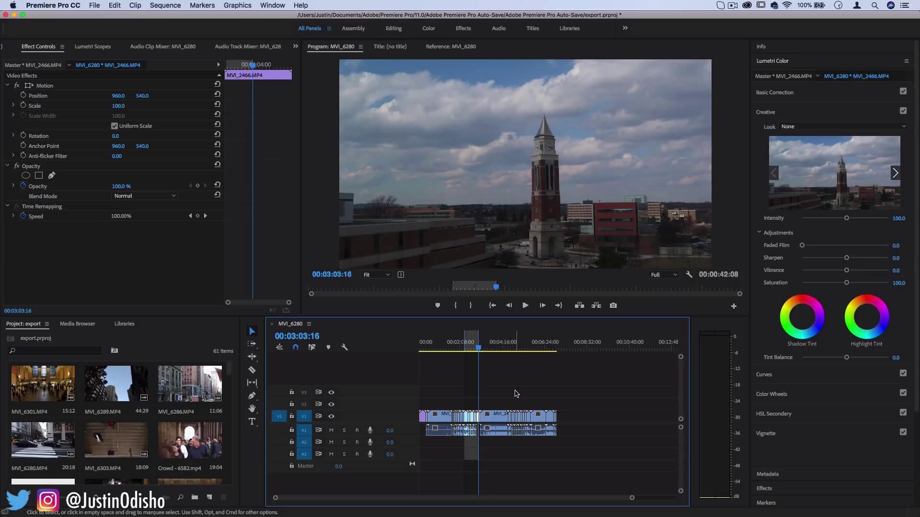
left_click(516, 394)
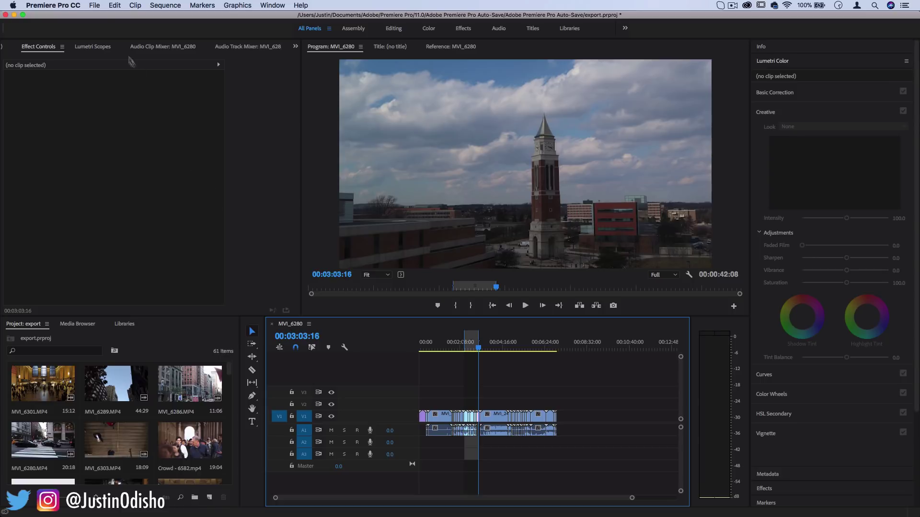
left_click(95, 5)
mouse_move(194, 261)
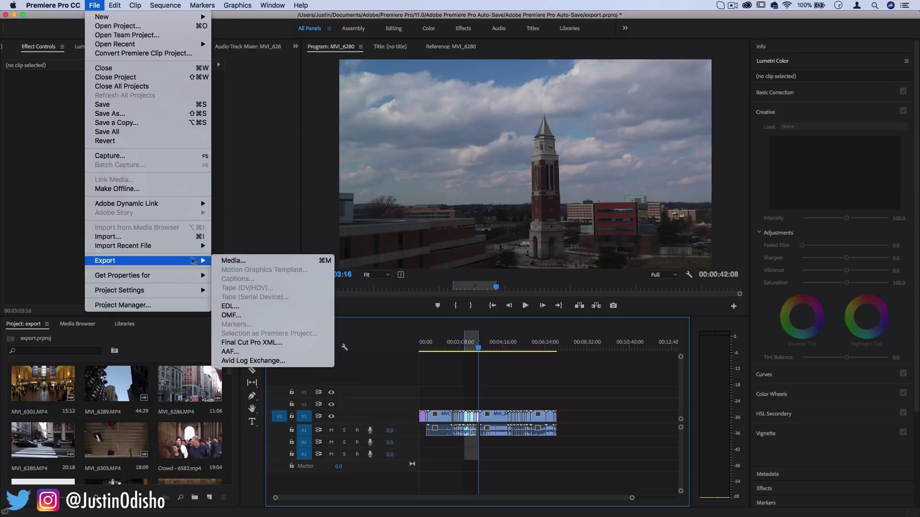
left_click(236, 261)
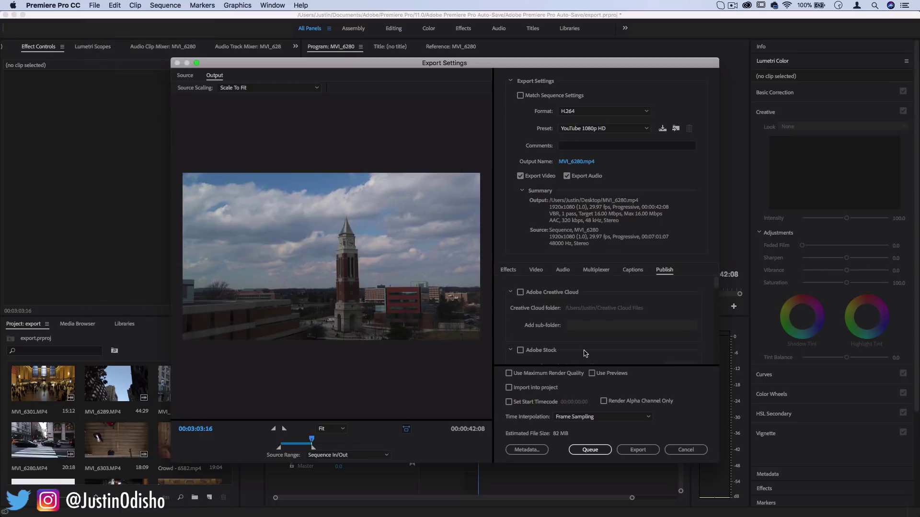
Check the preset list without changing it, then show the export formats with H.264 still selected.
left_click(586, 129)
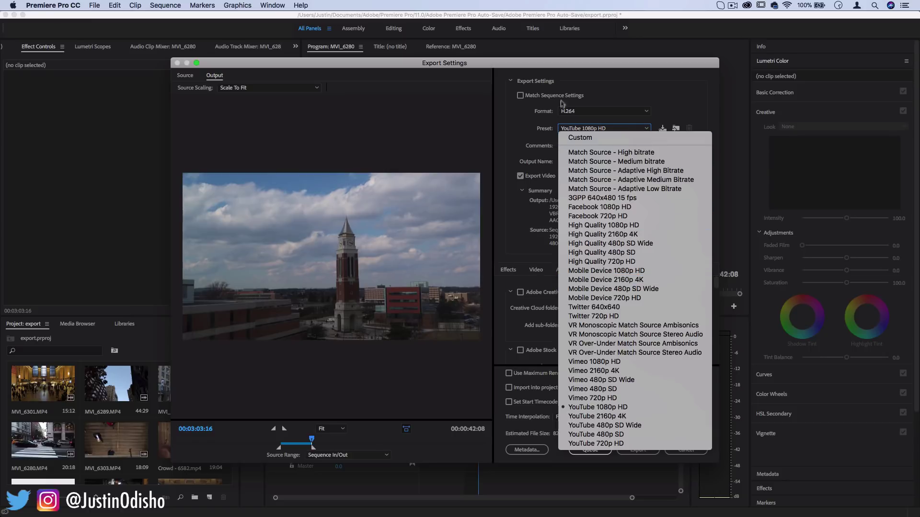
left_click(570, 110)
left_click(570, 111)
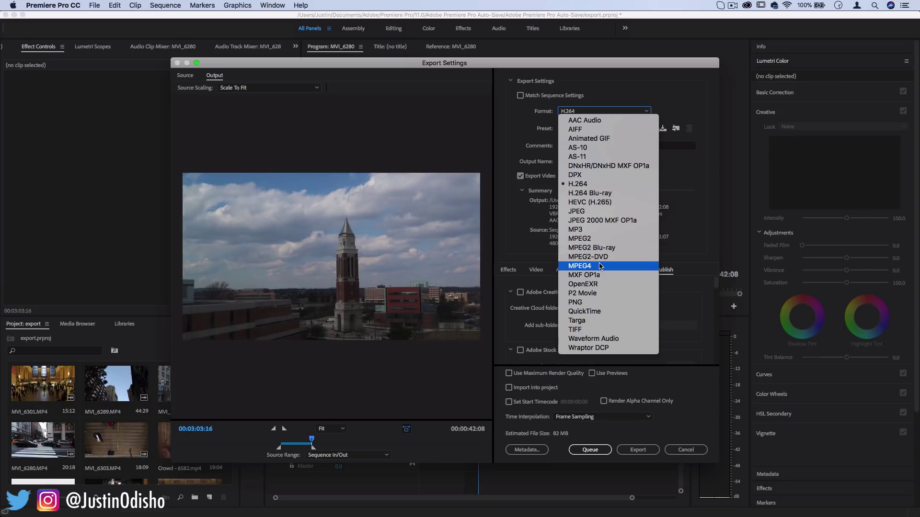